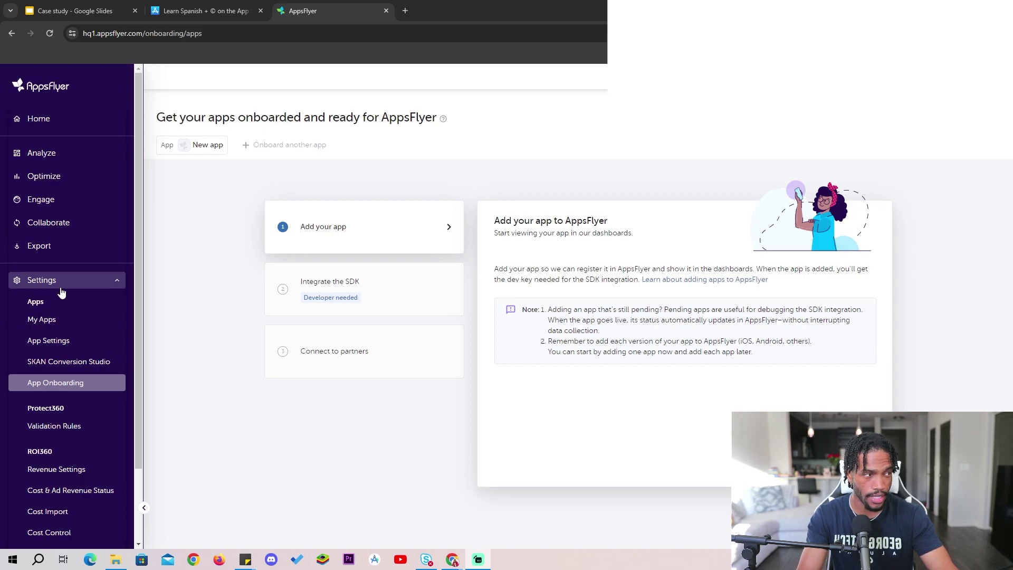
- Start adding a new iOS app that is available in the store
click(205, 156)
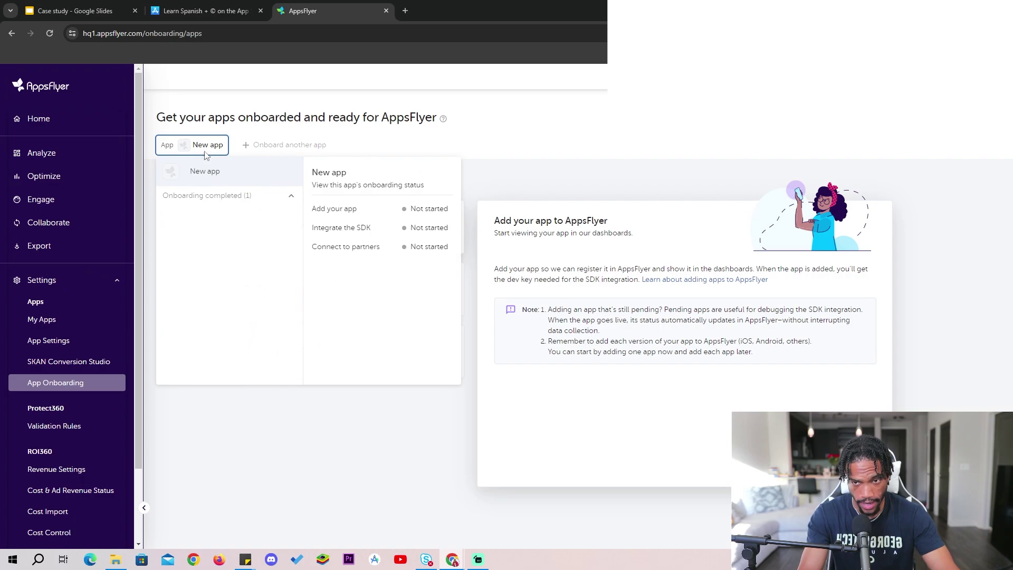
click(244, 182)
click(401, 226)
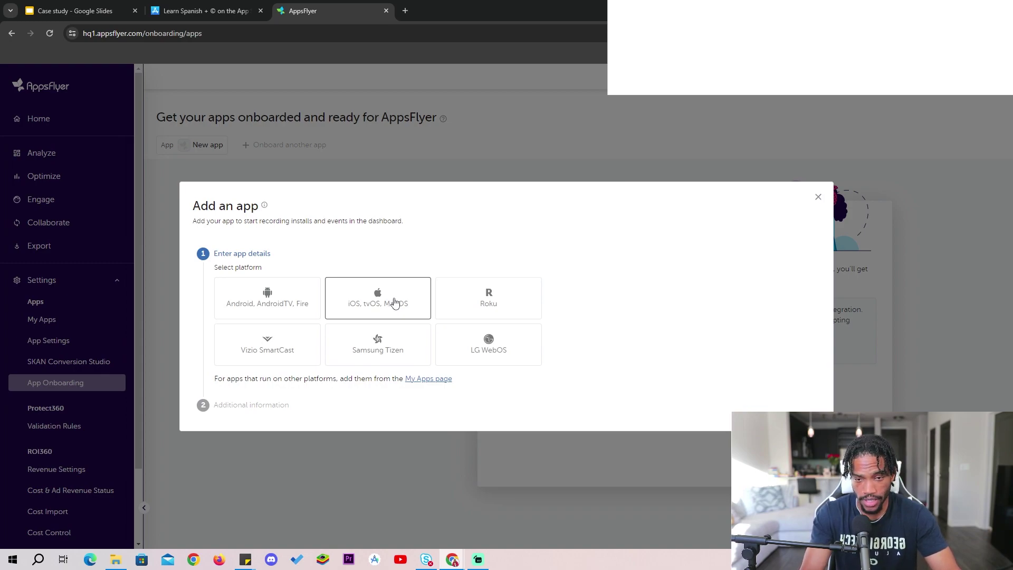
click(395, 302)
click(275, 397)
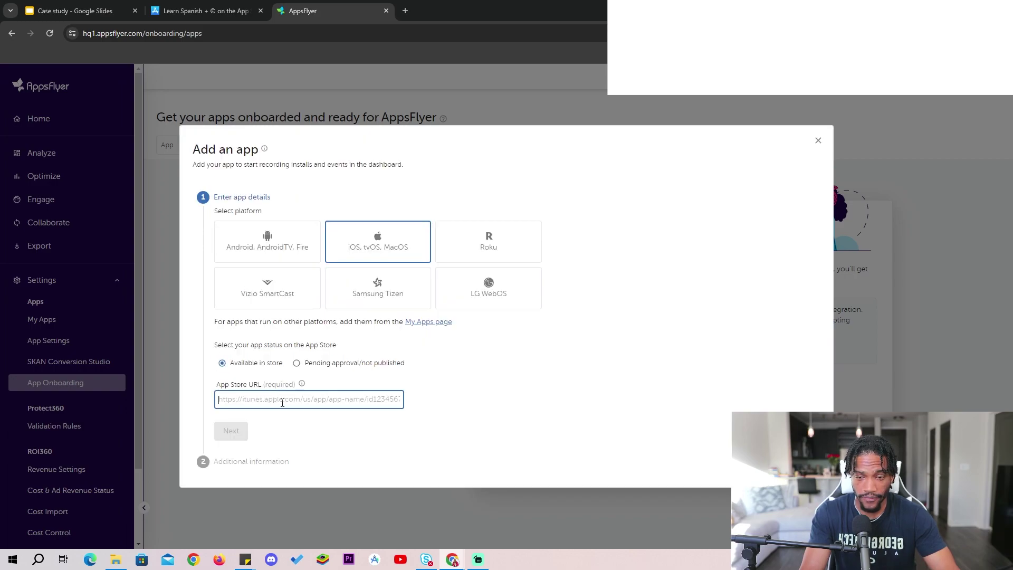
- Enter the Learn Spanish App Store URL, copied from its store page, into the app form
click(203, 11)
click(185, 35)
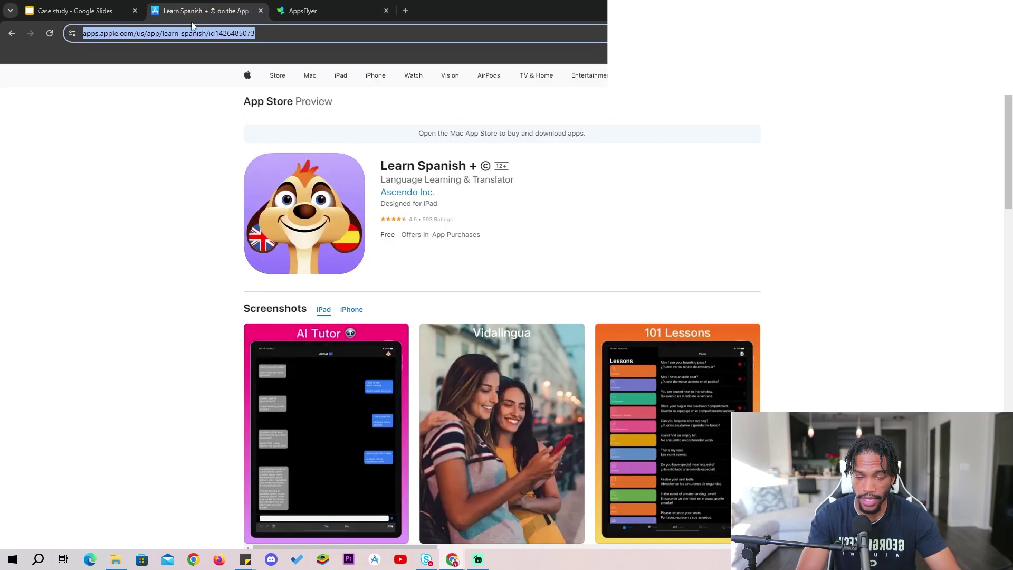
key(ctrl+c)
click(303, 11)
click(294, 398)
key(ctrl+v)
click(234, 438)
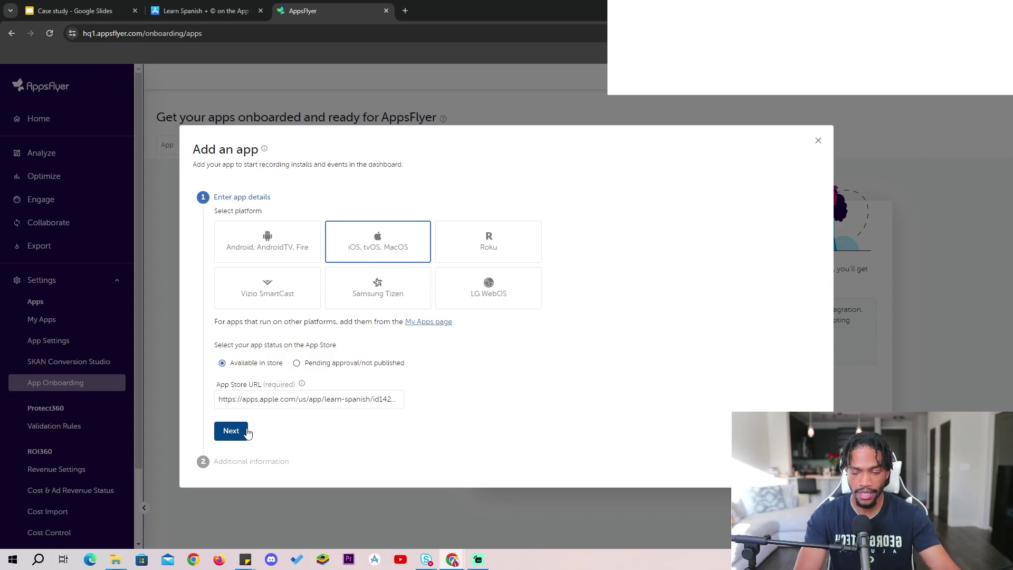
- Submit Learn Spanish with USD currency and 'No' for children, then dismiss the dev key notice
click(231, 430)
click(285, 323)
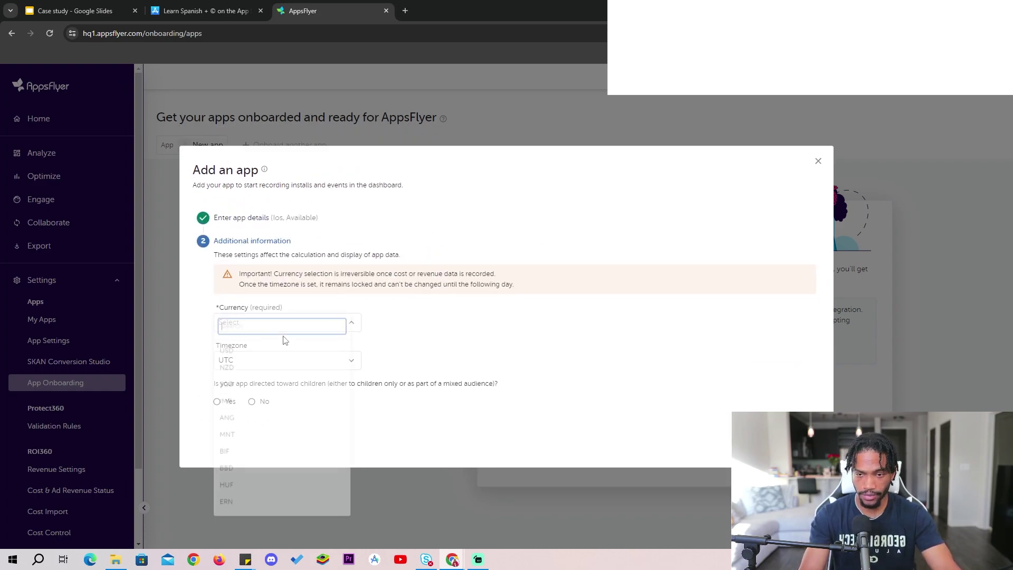
click(269, 349)
click(262, 404)
click(786, 446)
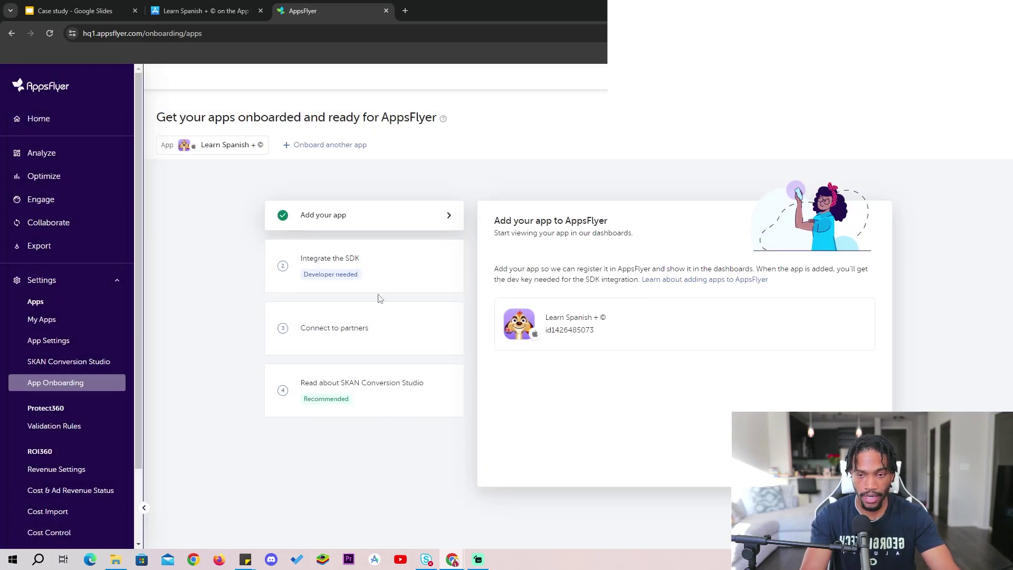
click(389, 271)
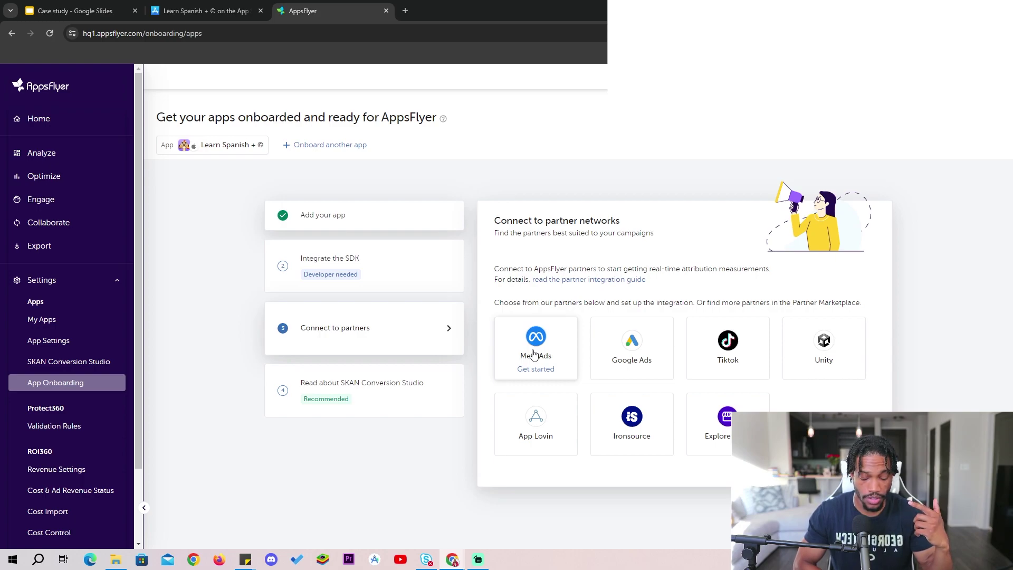
- In a new Chrome tab, open the TikTok Ads Manager dashboard from its shortcut
click(404, 8)
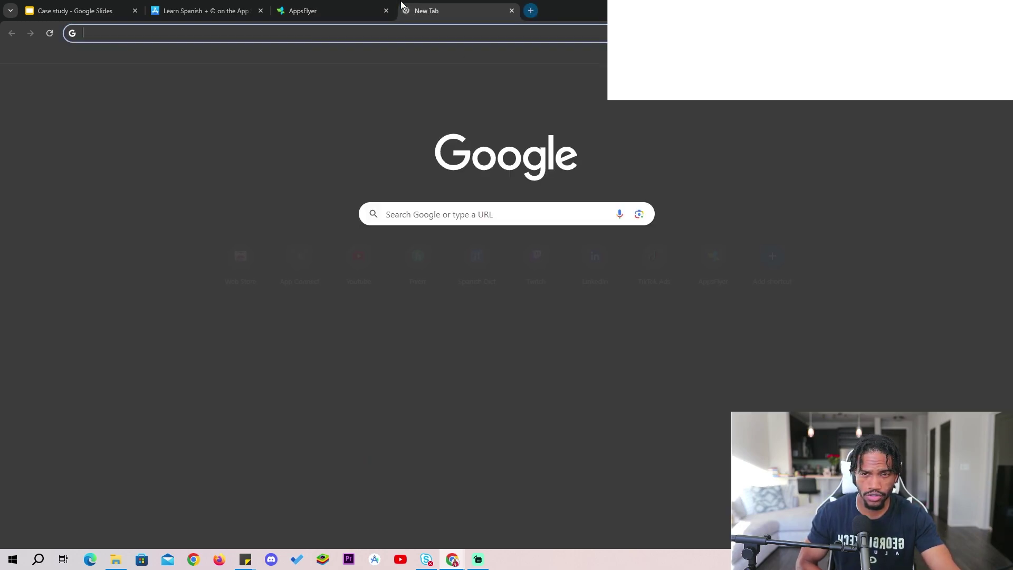
text(tik)
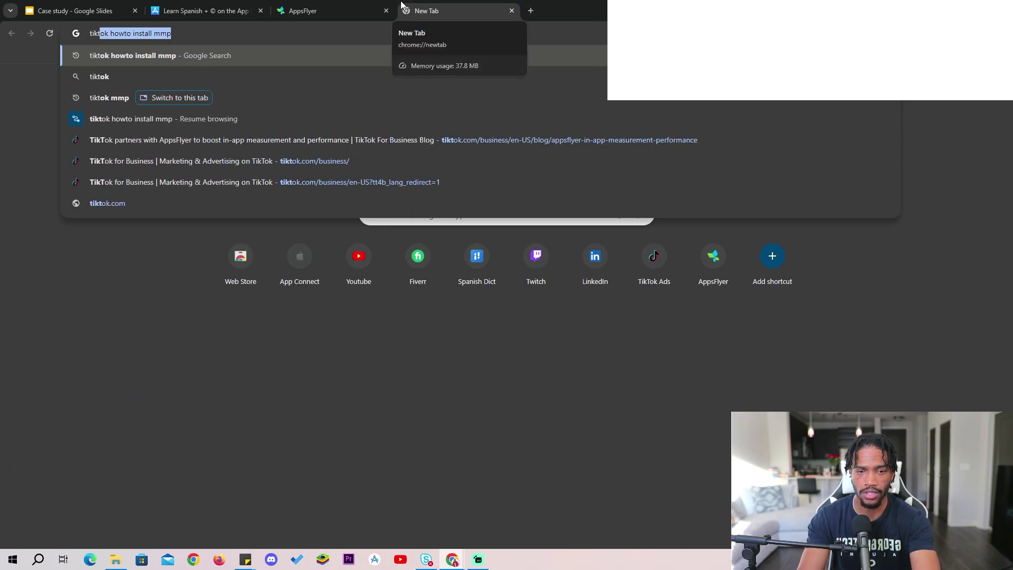
key(BackSpace)
key(BackSpace)
key(BackSpace)
key(BackSpace)
click(674, 269)
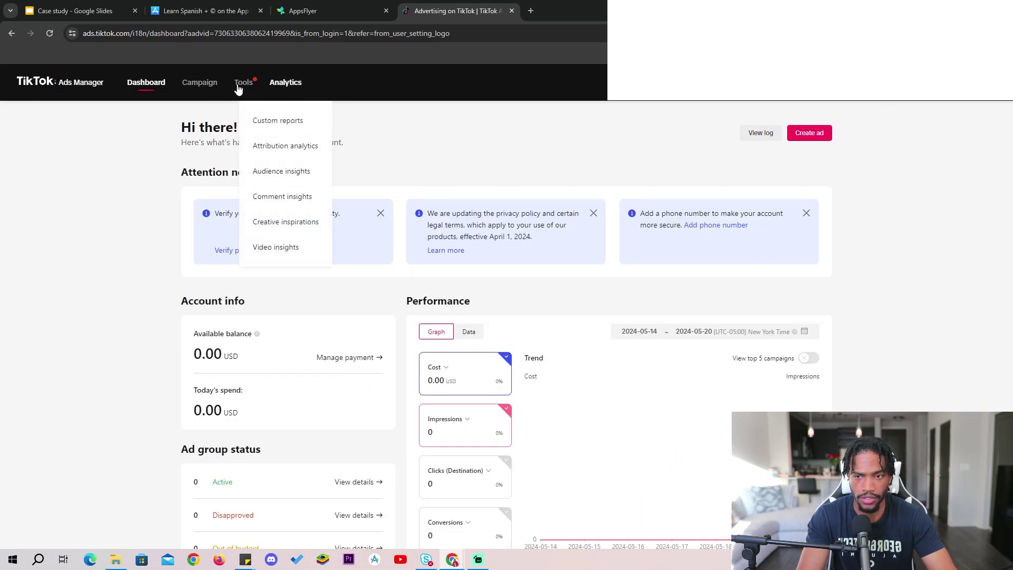
- Go to Events Manager under Tools and open Manage for App Events
mouse_move(239, 88)
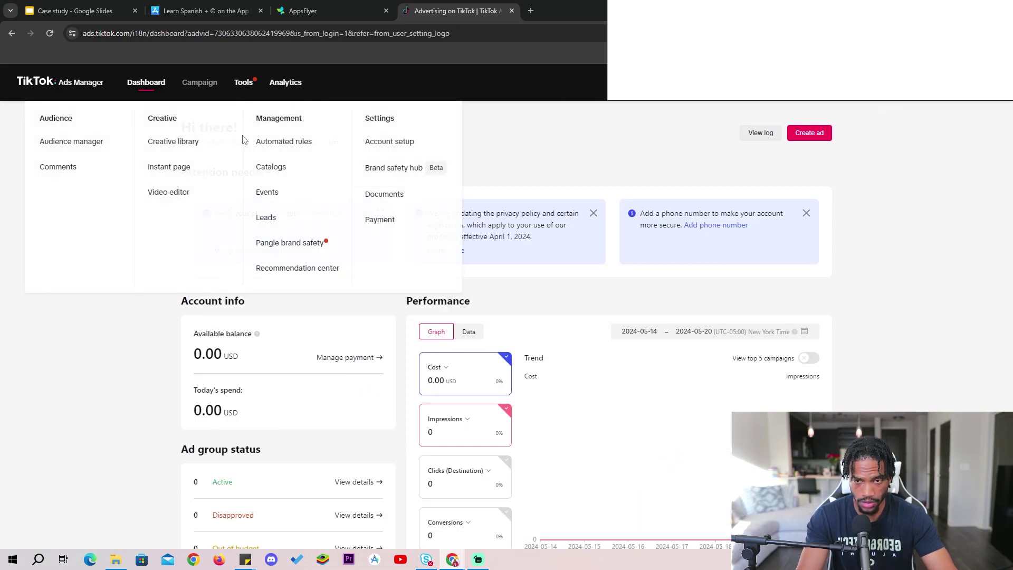
click(104, 148)
mouse_move(241, 86)
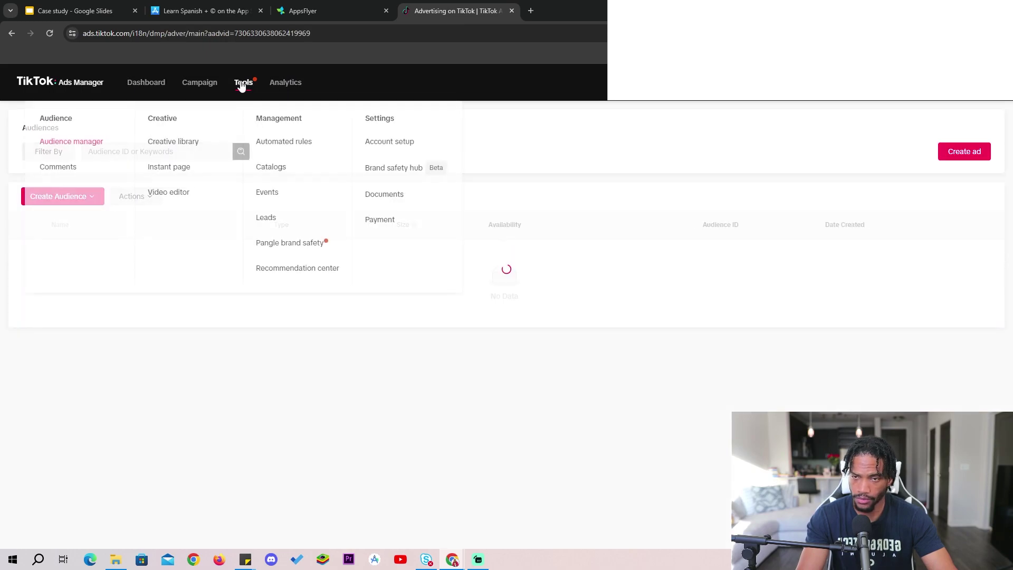
click(280, 193)
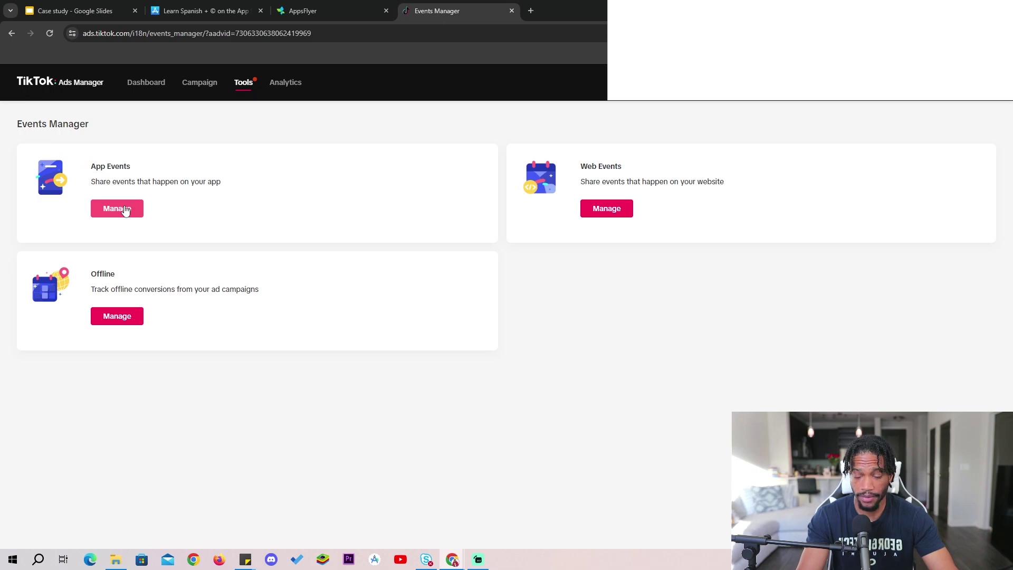
click(125, 210)
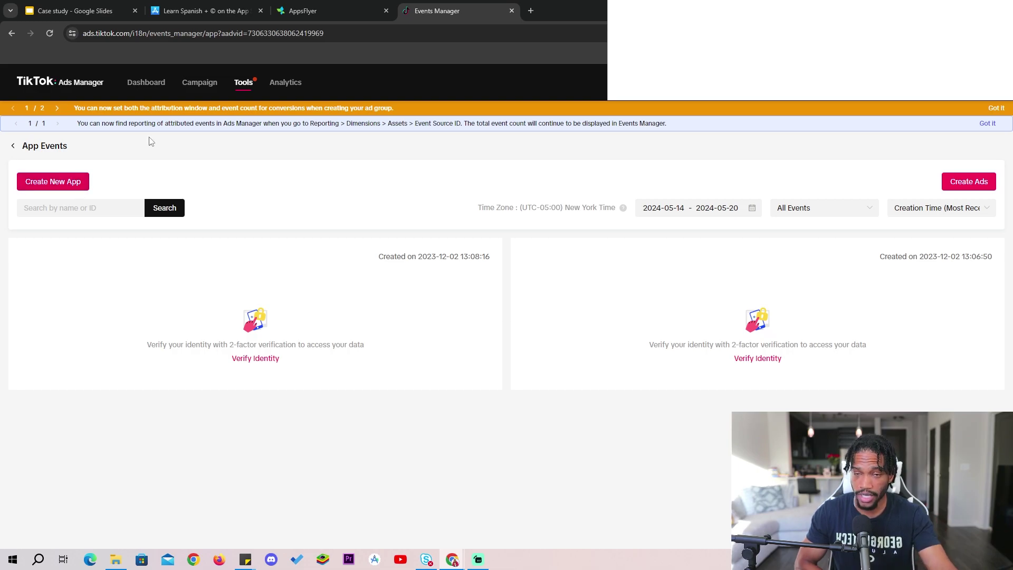
- Back in AppsFlyer, open the 'Read about SKAN Conversion Studio' onboarding step
click(308, 15)
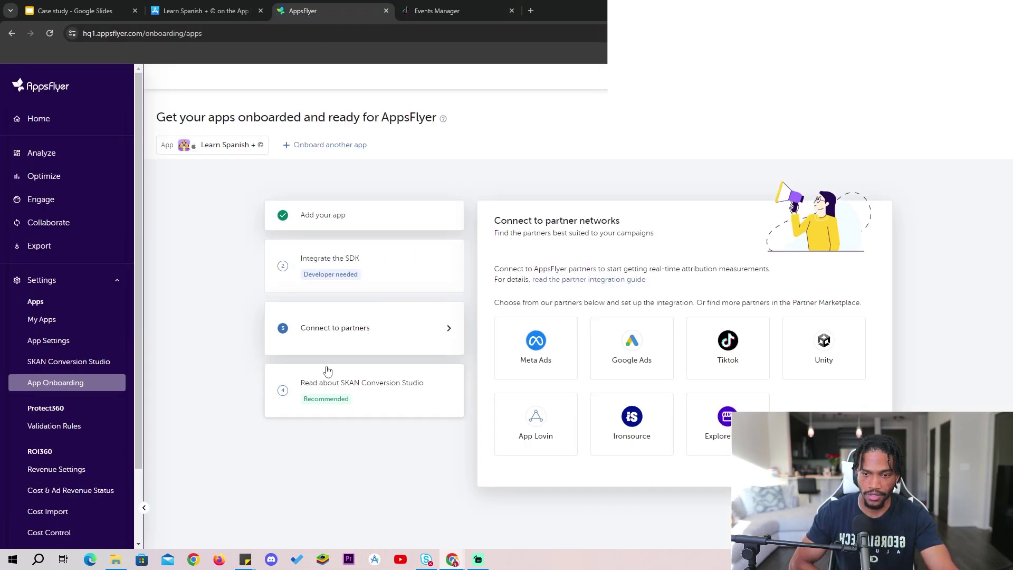
click(371, 388)
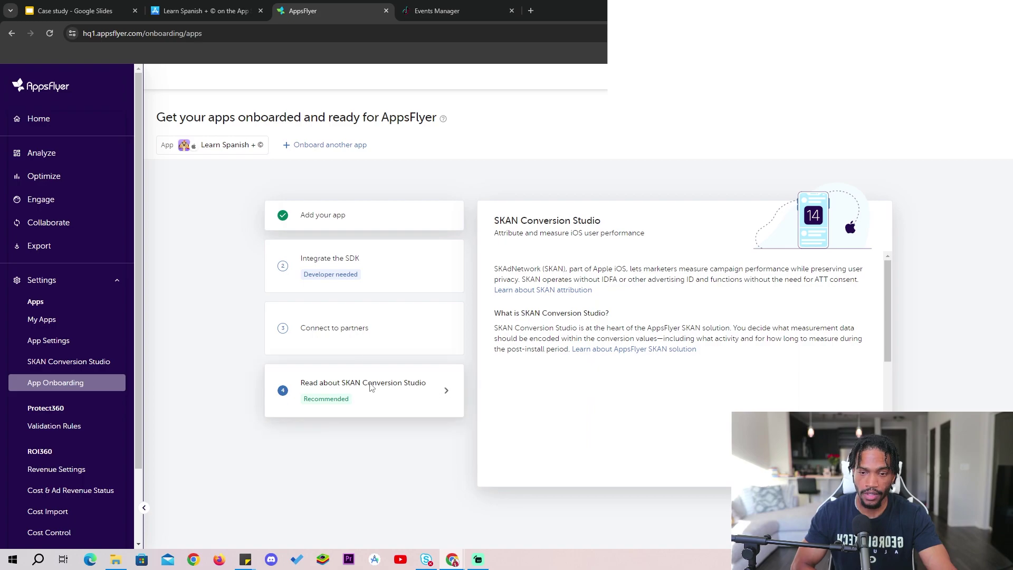